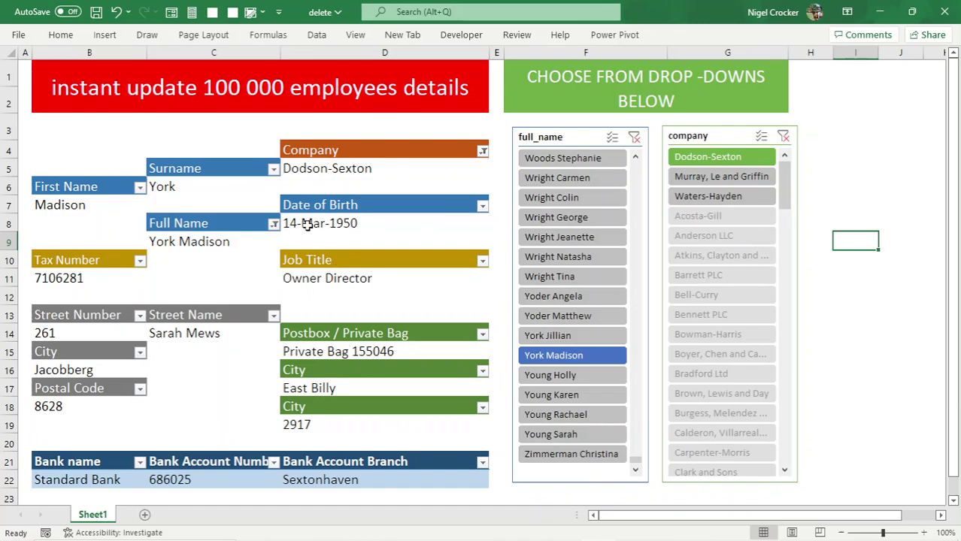
Select the dashboard title banner, then the Dodson-Sexton company value in the pivot
left_click(237, 88)
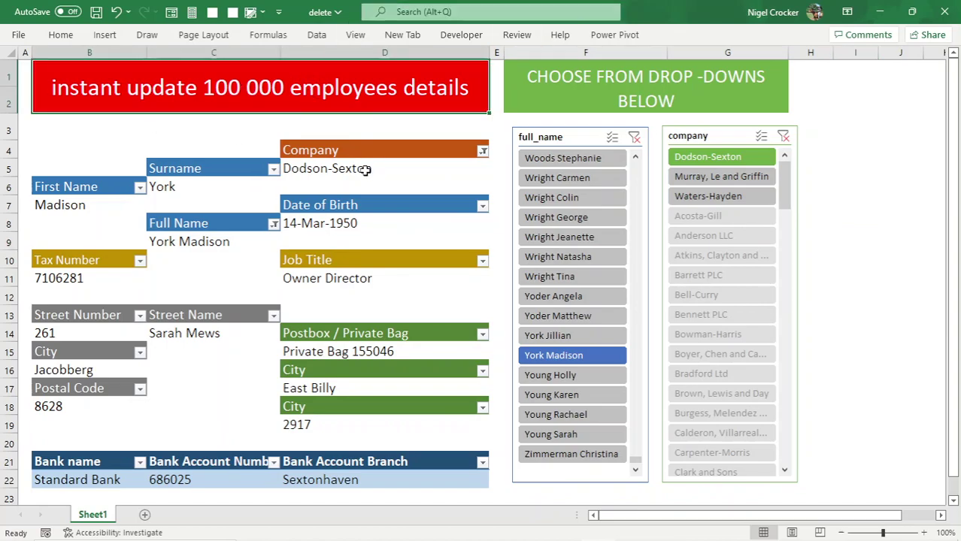
left_click(330, 179)
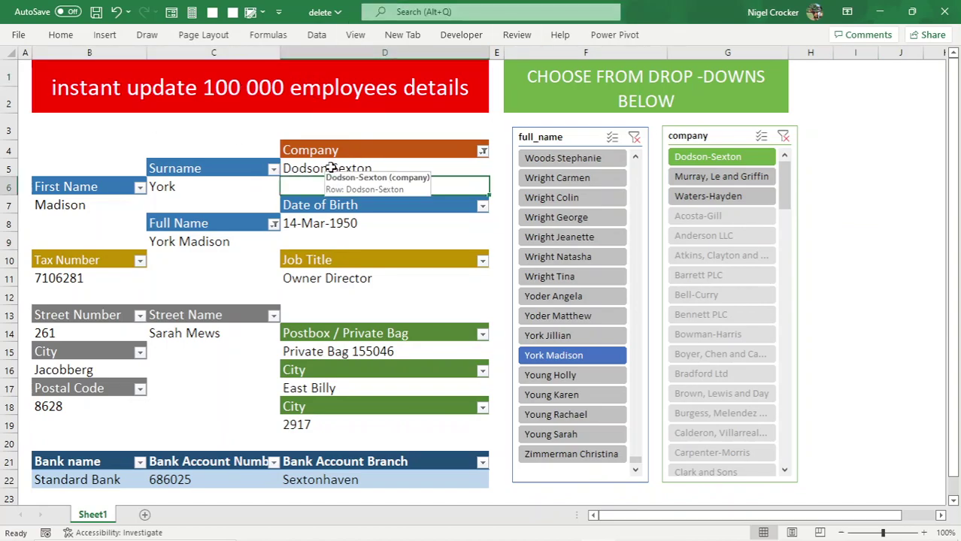
left_click(330, 168)
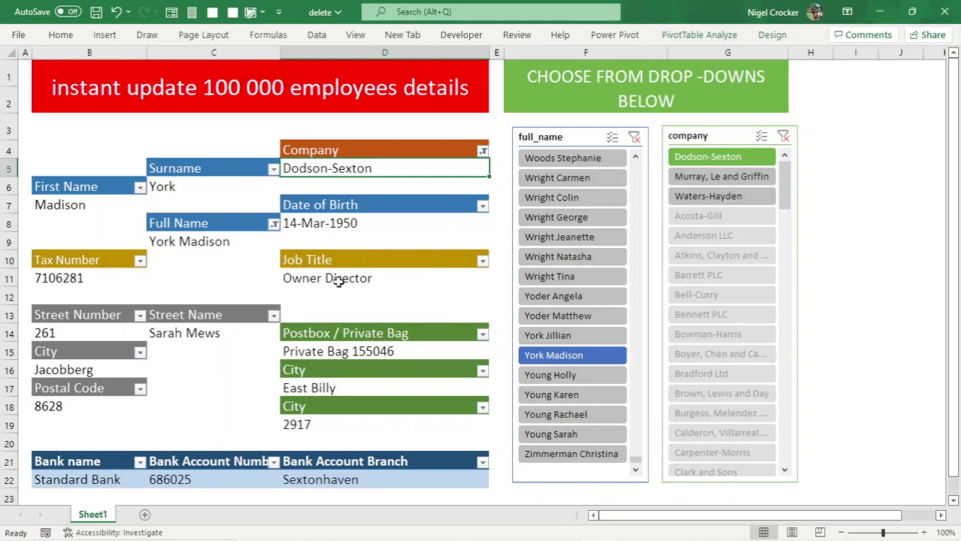
left_click(560, 217)
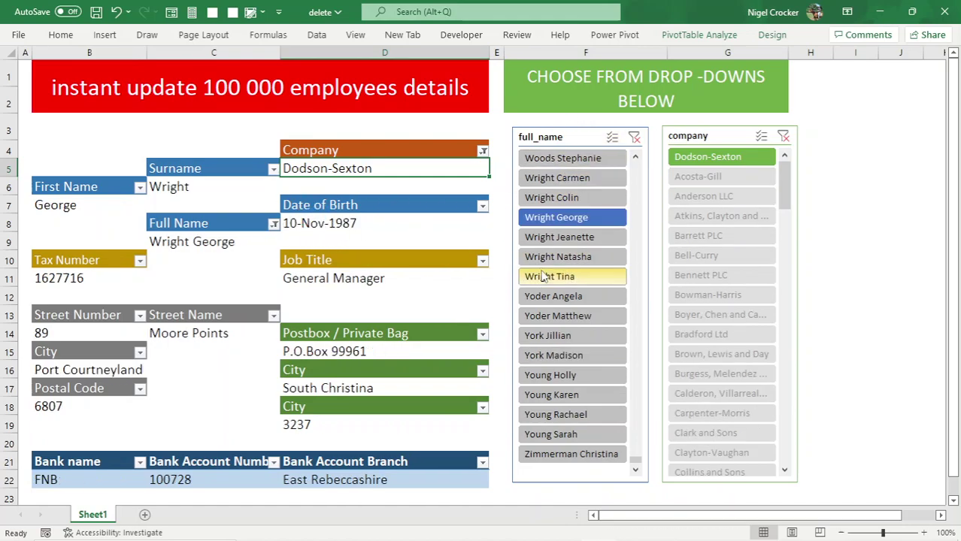
left_click(558, 256)
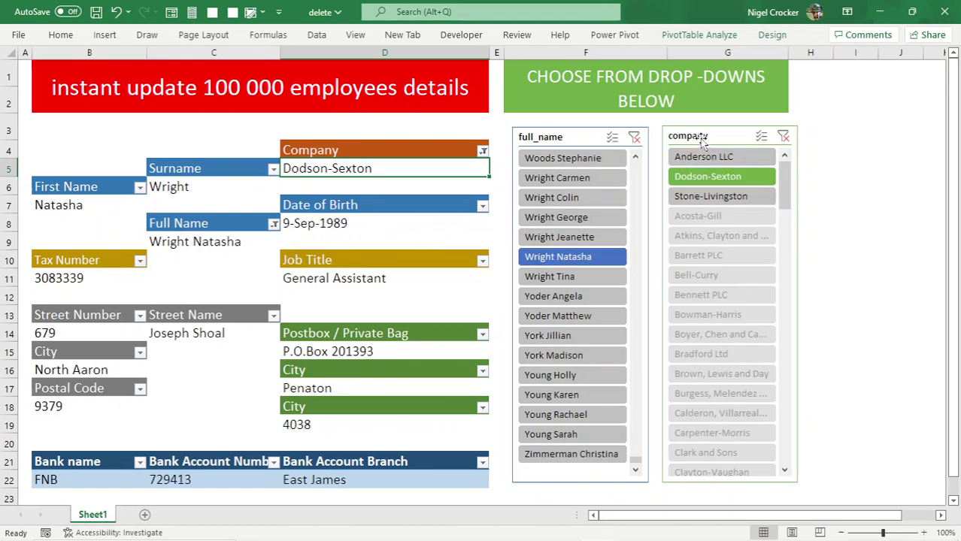
left_click(704, 157)
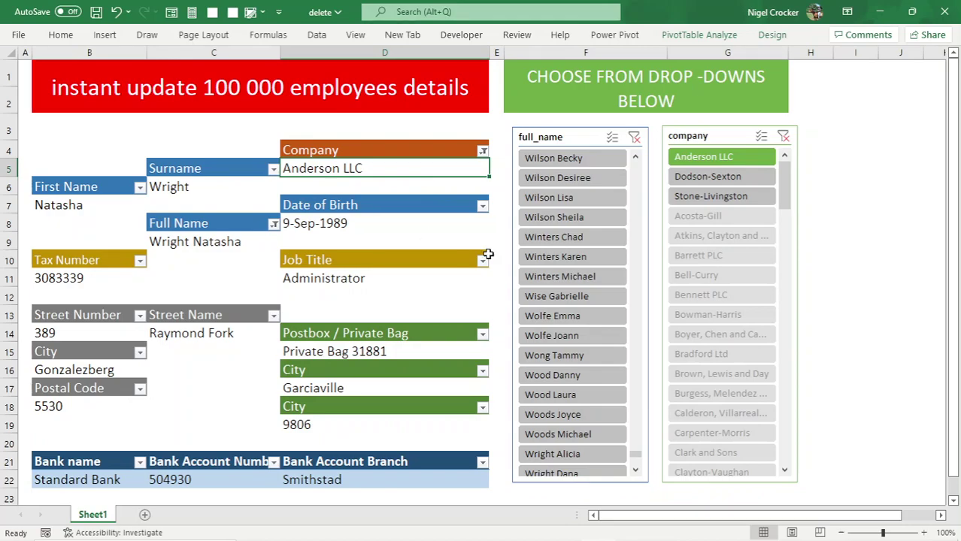
left_click_drag(782, 235, 786, 181)
scroll(404, 309, "up", 3, "ctrl")
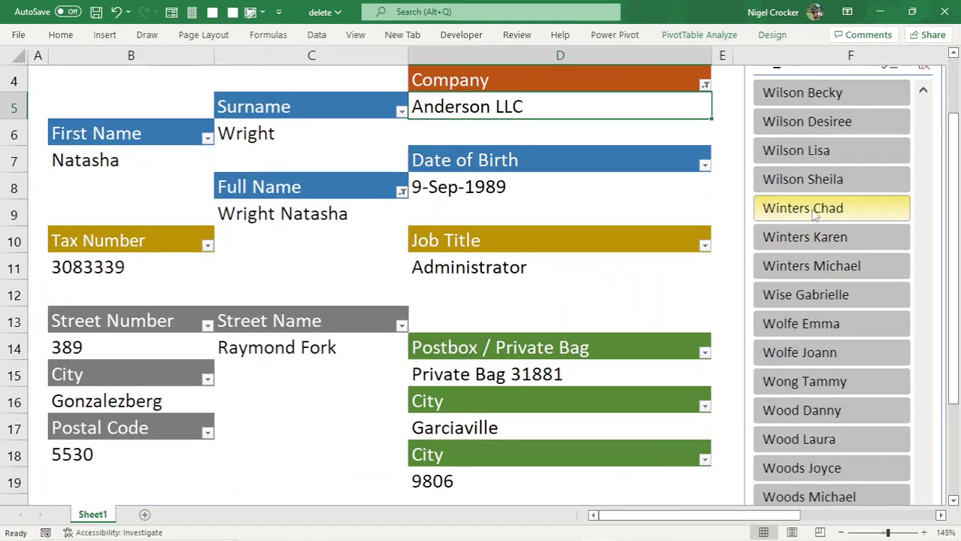
left_click(816, 212)
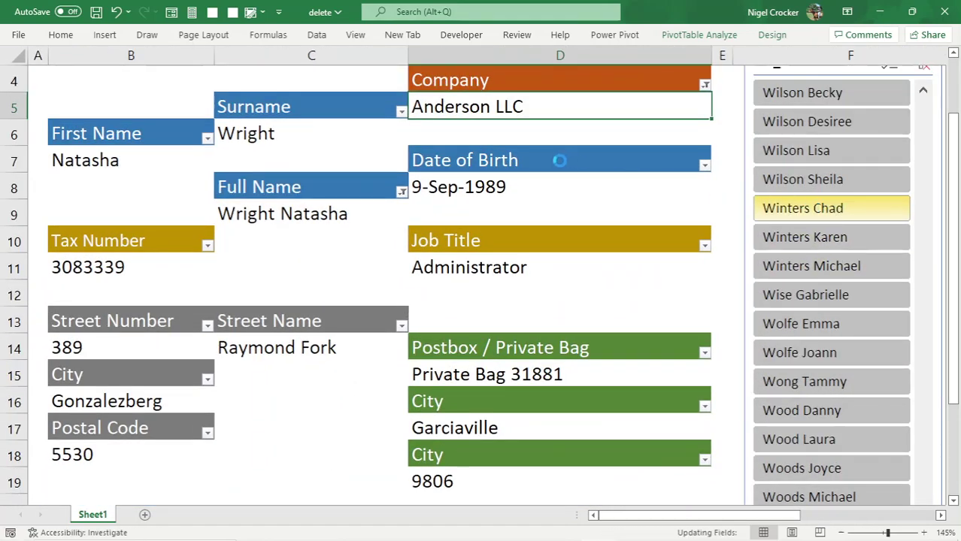
left_click(786, 239)
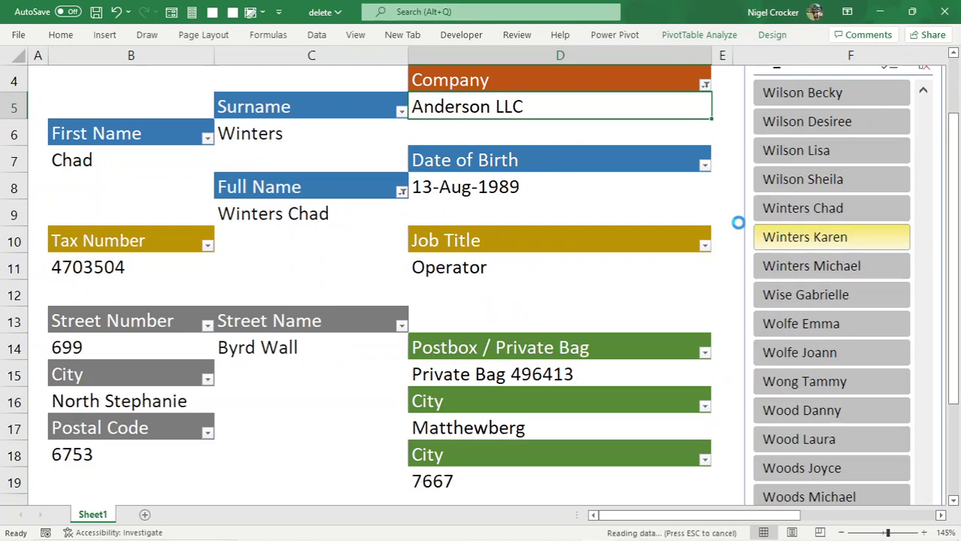
left_click(803, 329)
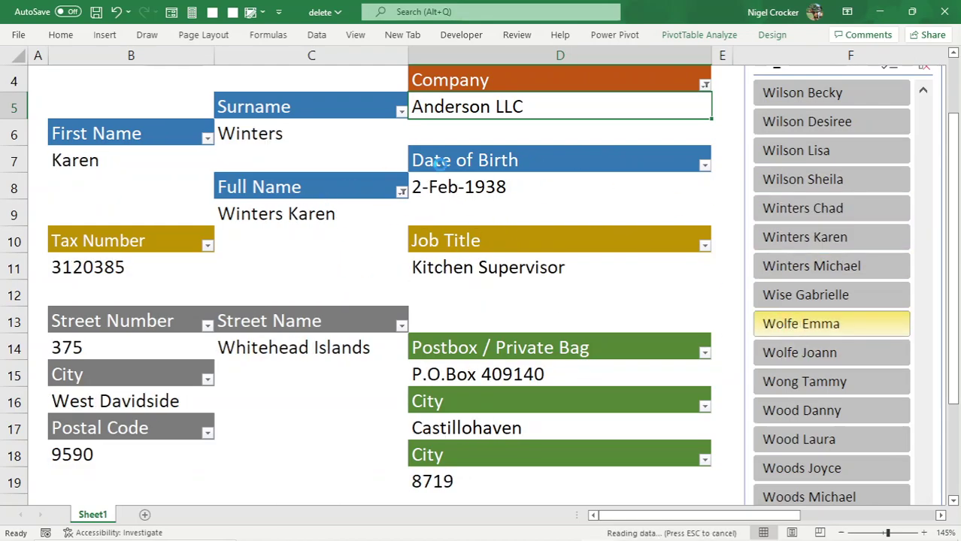
left_click(807, 391)
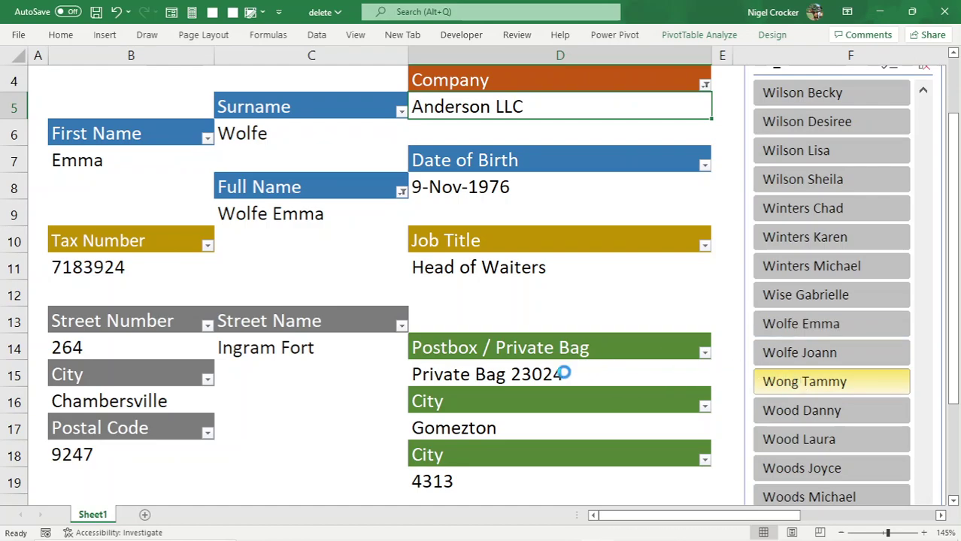
scroll(532, 378, "up", 1, "ctrl")
scroll(532, 379, "down", 4, "ctrl")
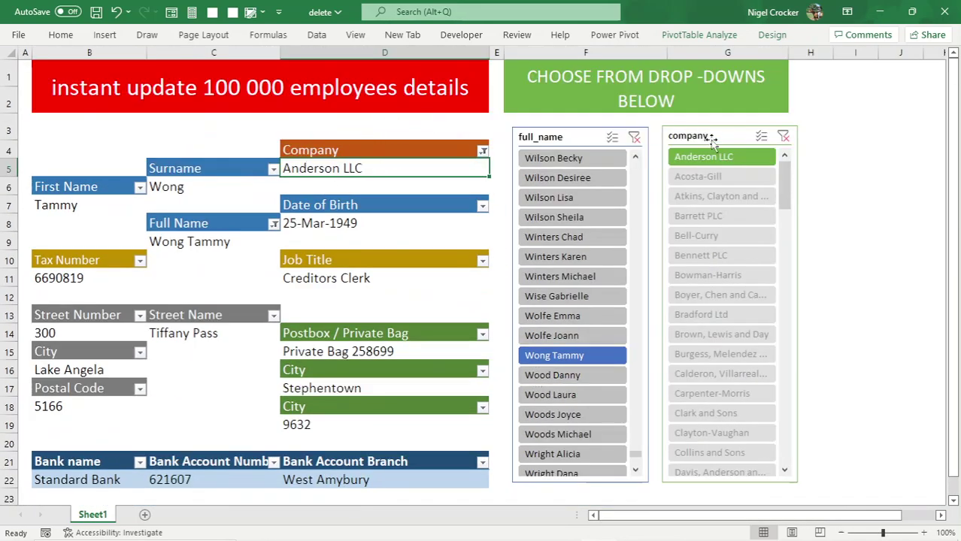
left_click(700, 295)
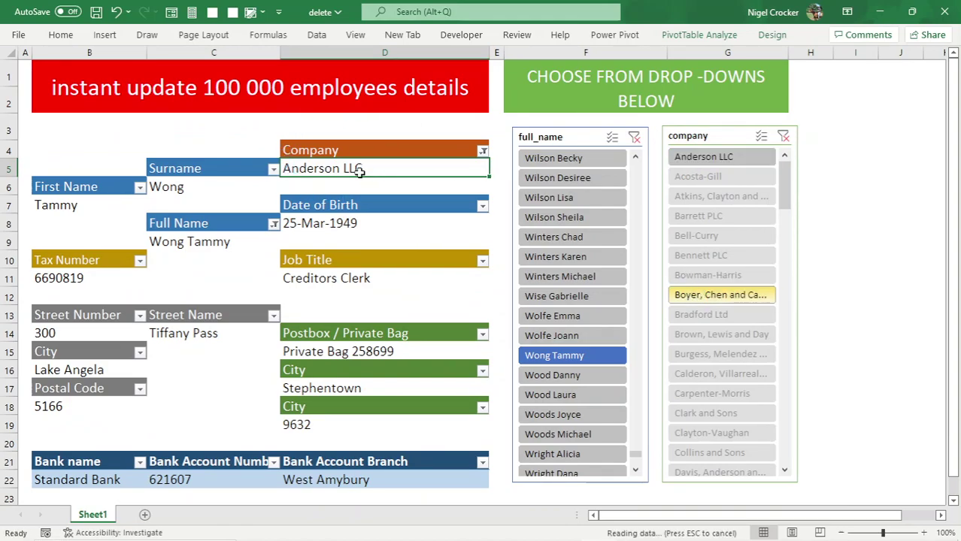
left_click(571, 220)
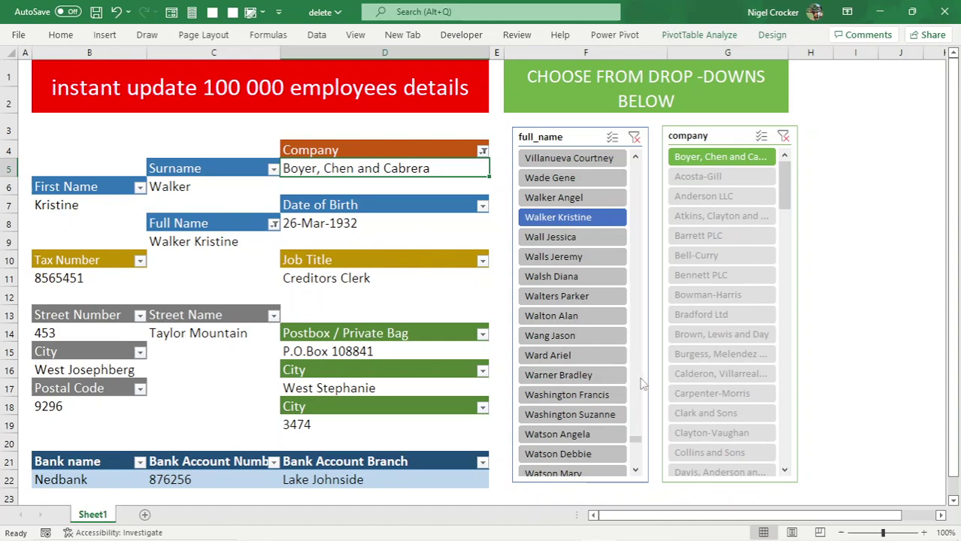
left_click(589, 375)
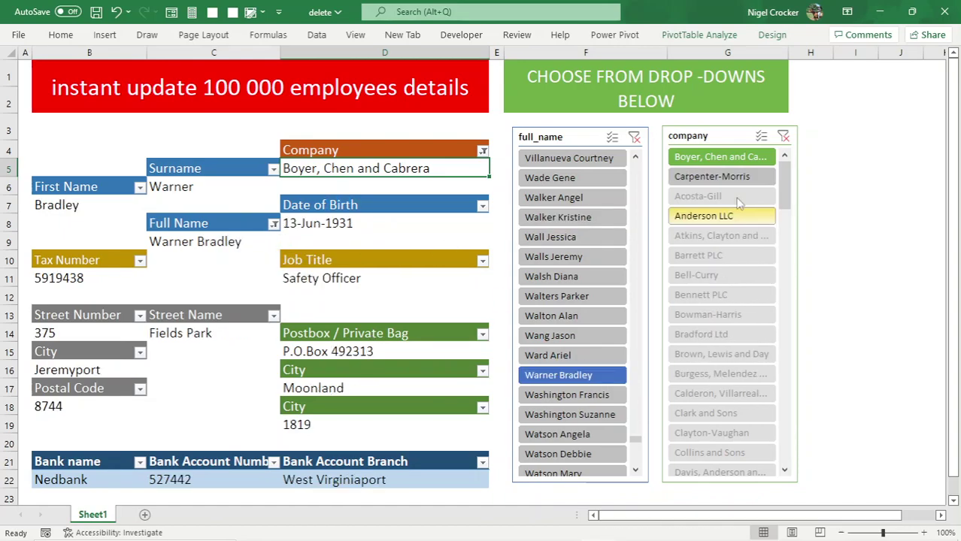
left_click_drag(782, 180, 720, 437)
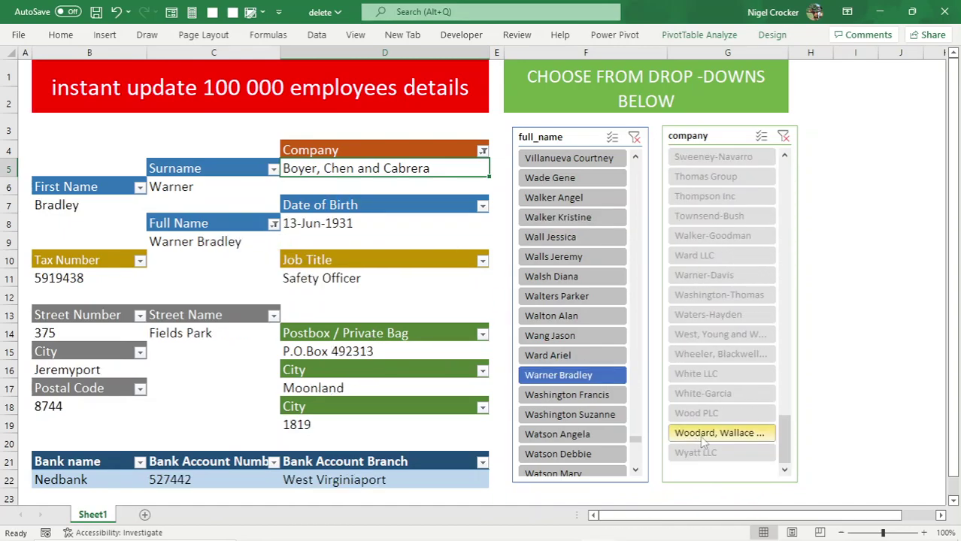
left_click(700, 434)
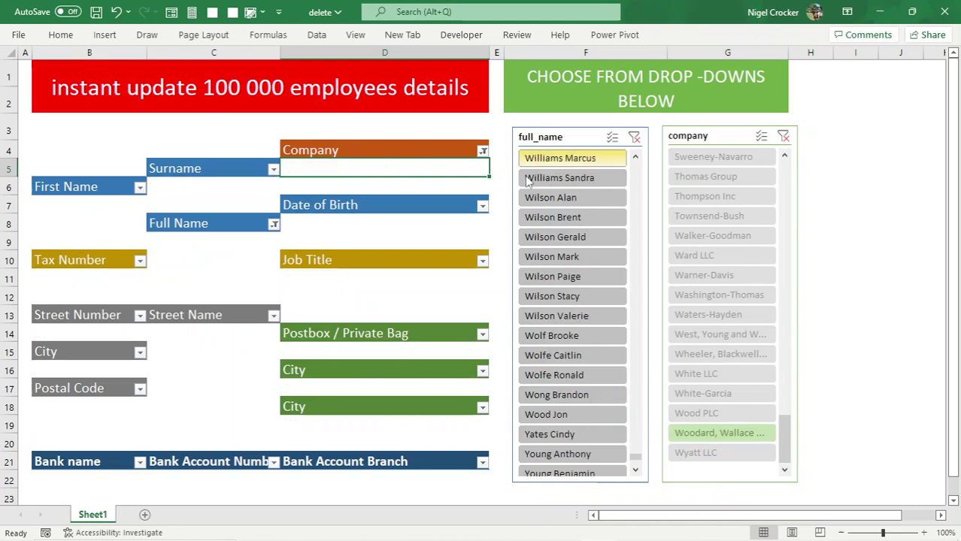
left_click(535, 217)
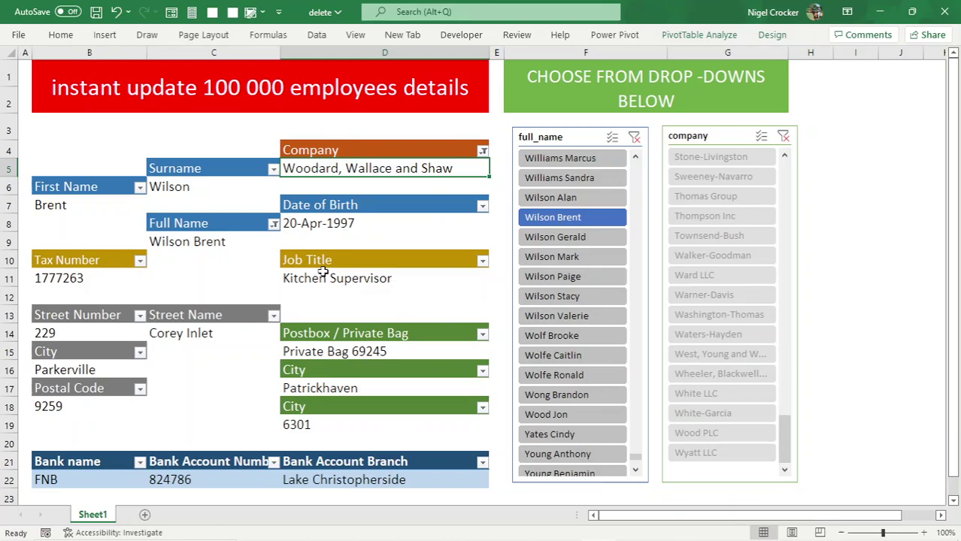
key("alt+Tab")
key("alt+Tab")
key("alt+Tab")
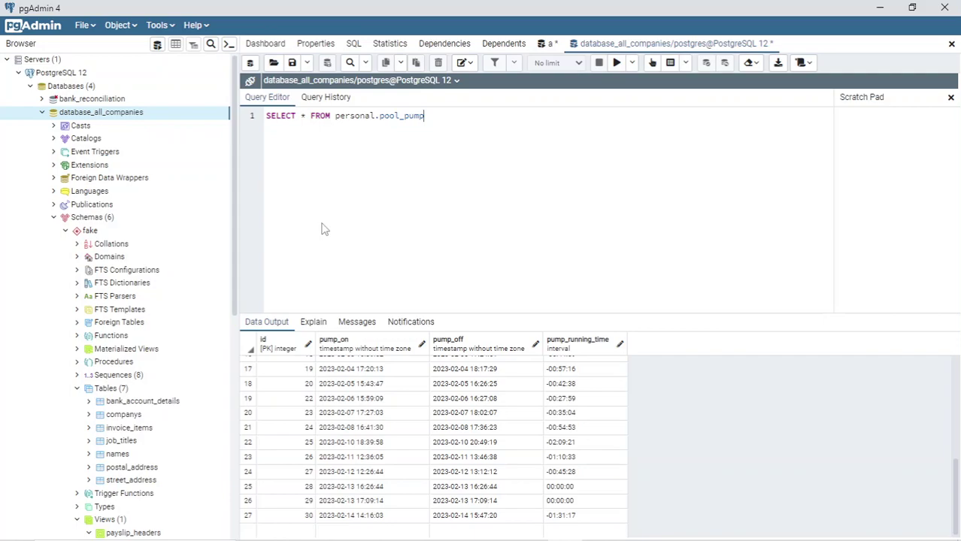
key("alt+Tab")
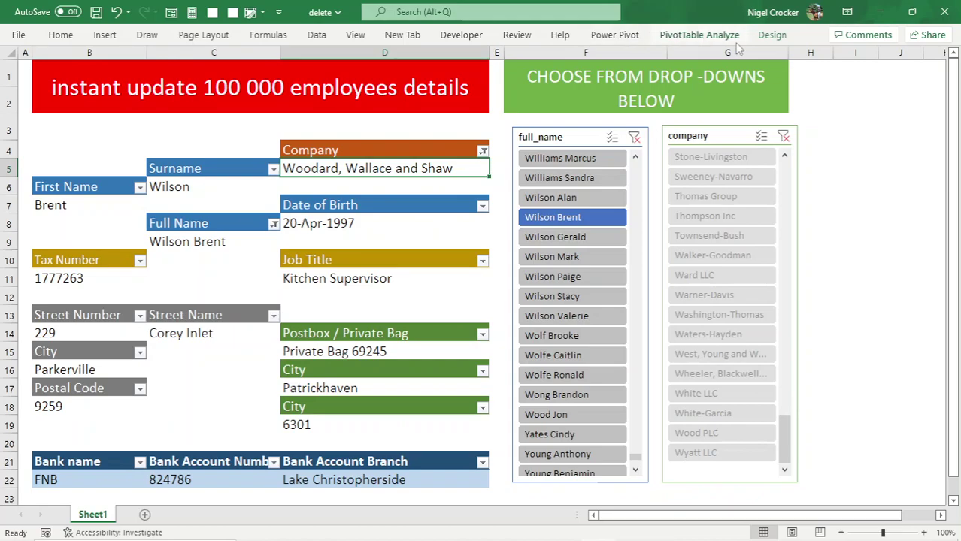
Open the 'delete' data model in Power Pivot, inspect its columns and 100,000 rows, then close it
left_click(617, 34)
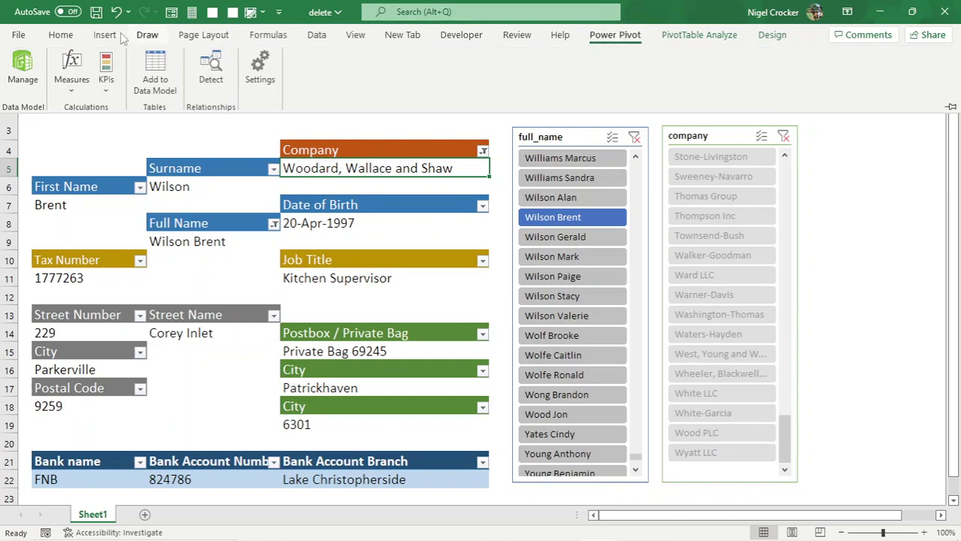
left_click(22, 68)
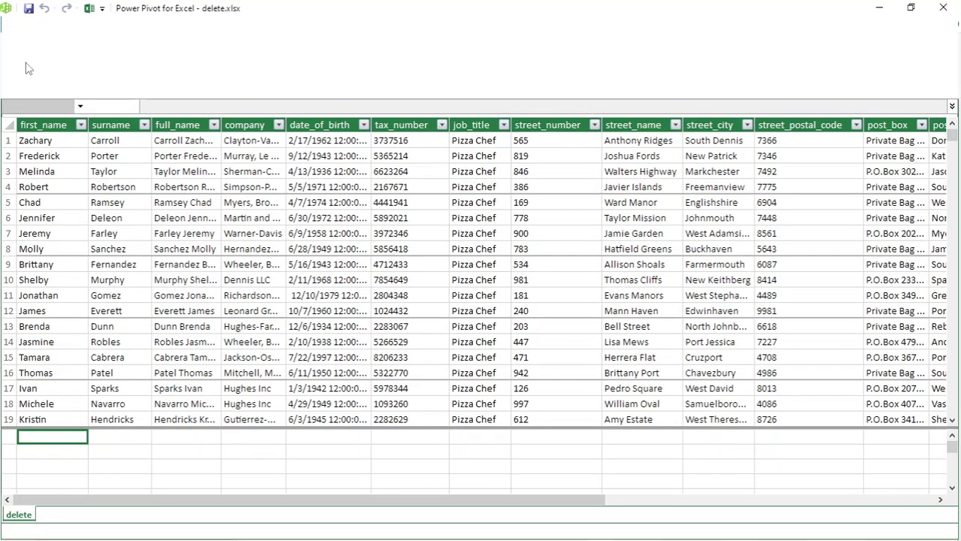
left_click(758, 59)
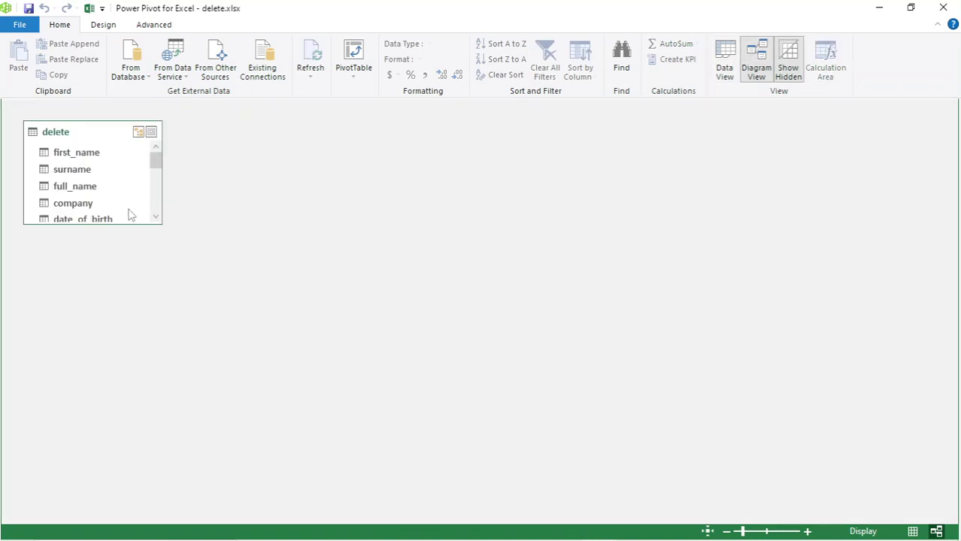
left_click_drag(97, 224, 81, 449)
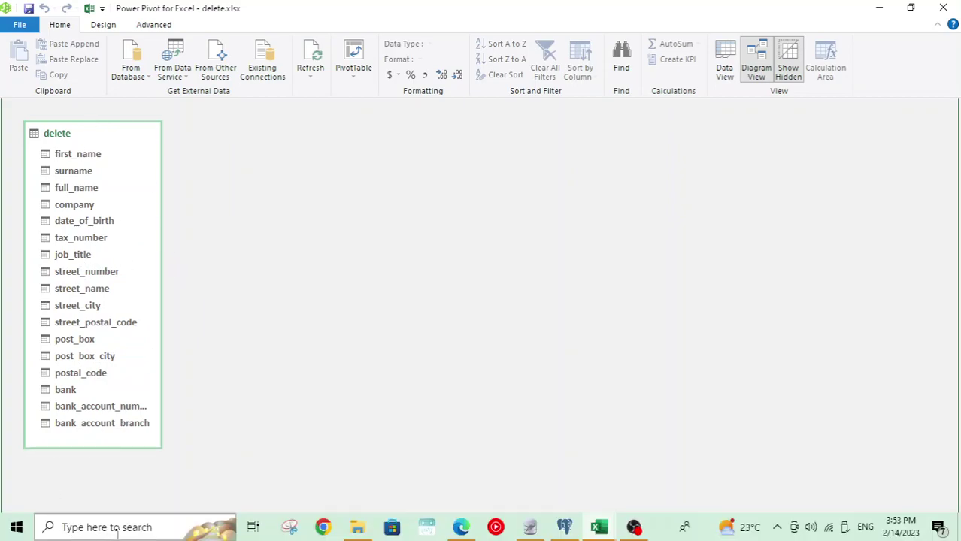
left_click(734, 73)
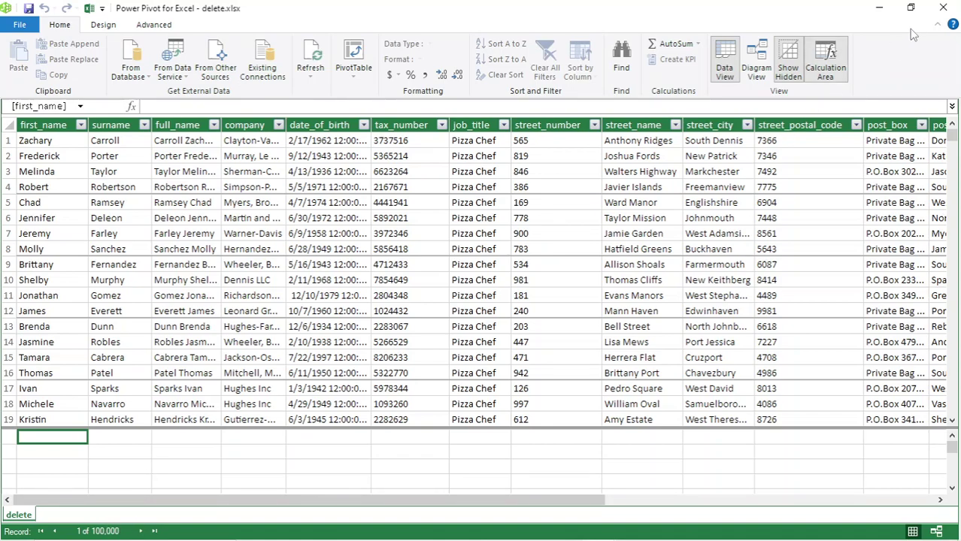
left_click(944, 7)
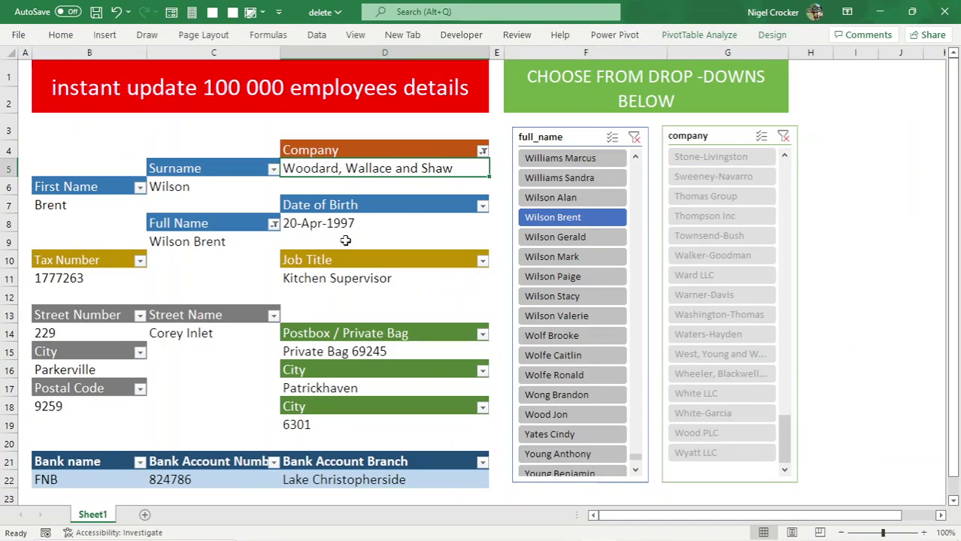
left_click(319, 38)
left_click(317, 56)
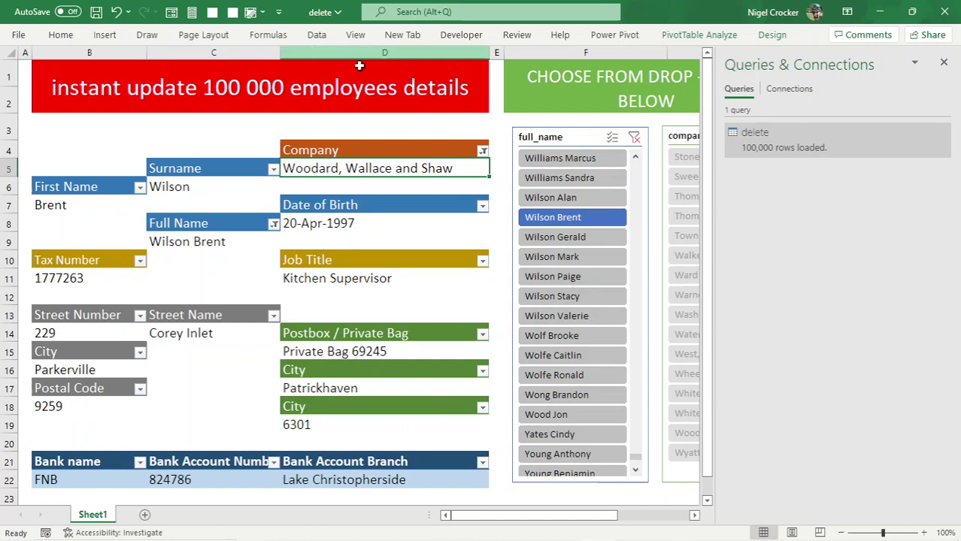
mouse_move(728, 146)
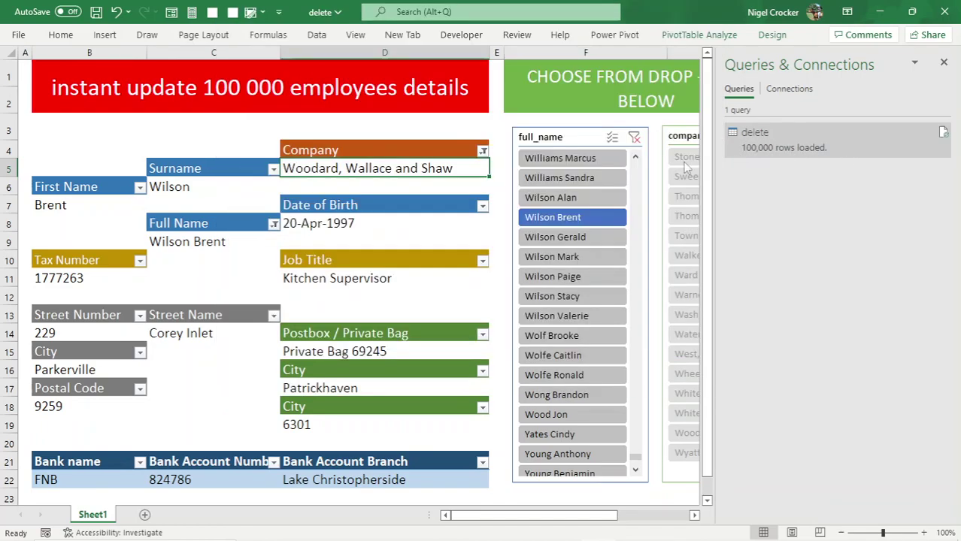
left_click(365, 255)
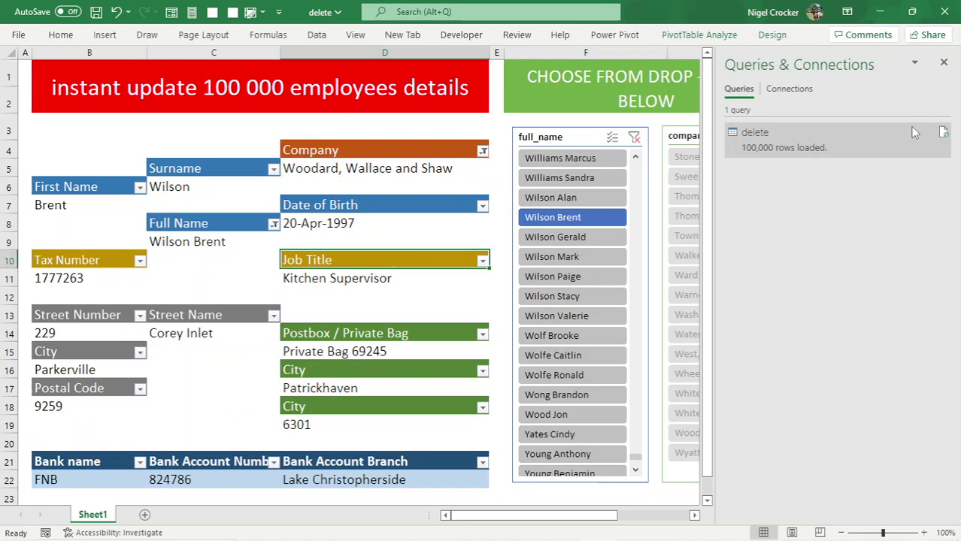
left_click(943, 62)
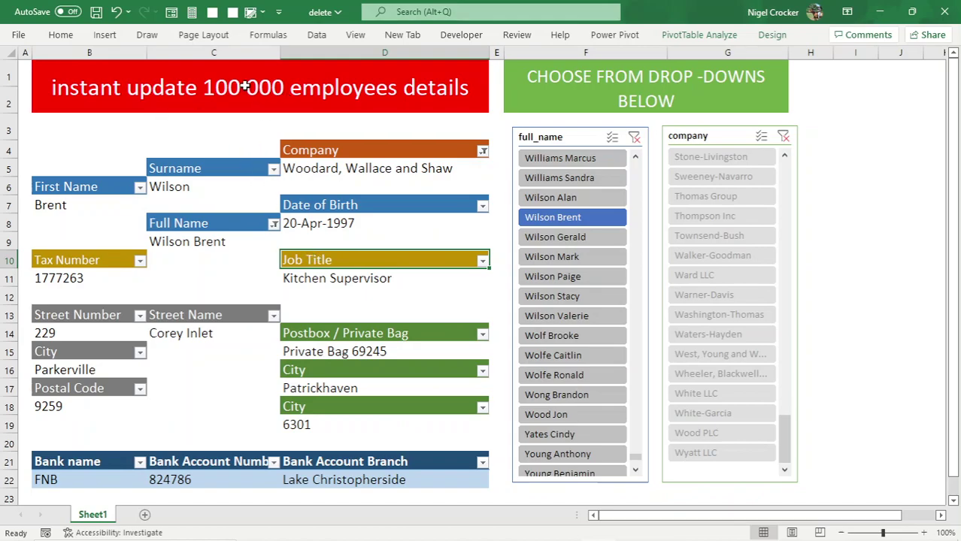
Browse two more employees, then move the Job Title header and value out to column I
left_click(570, 278)
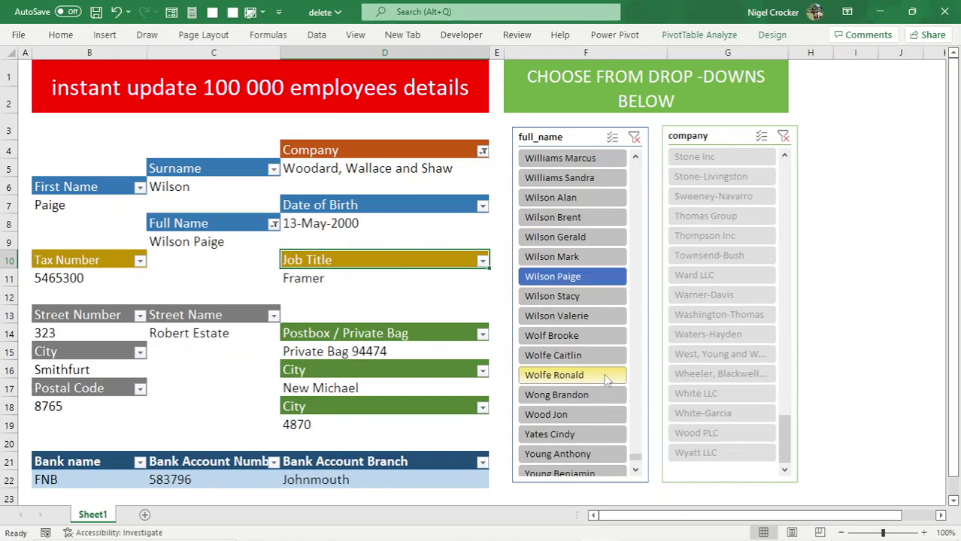
left_click(572, 359)
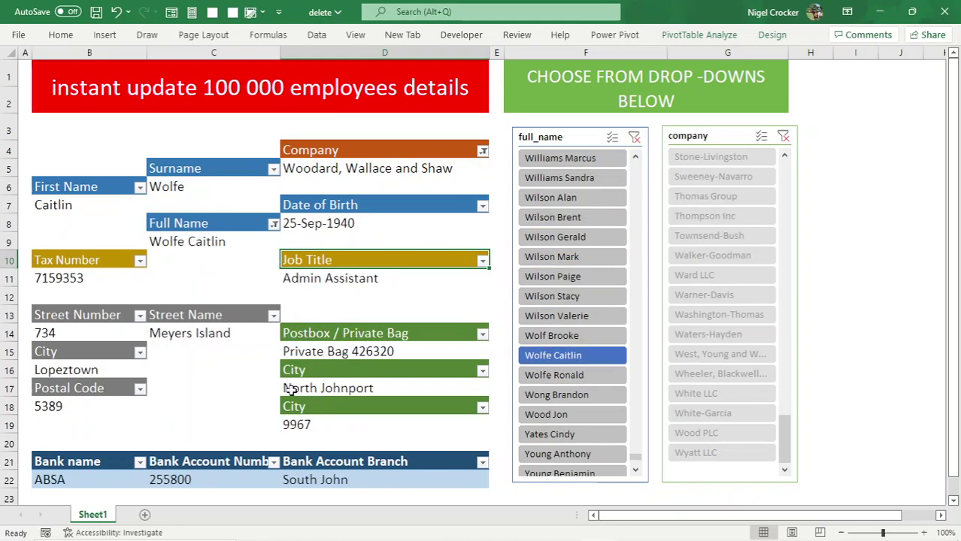
mouse_move(350, 262)
left_mouse_down()
mouse_move(351, 278)
mouse_move(357, 252)
mouse_move(851, 188)
left_mouse_up()
left_click_drag(176, 310, 355, 271)
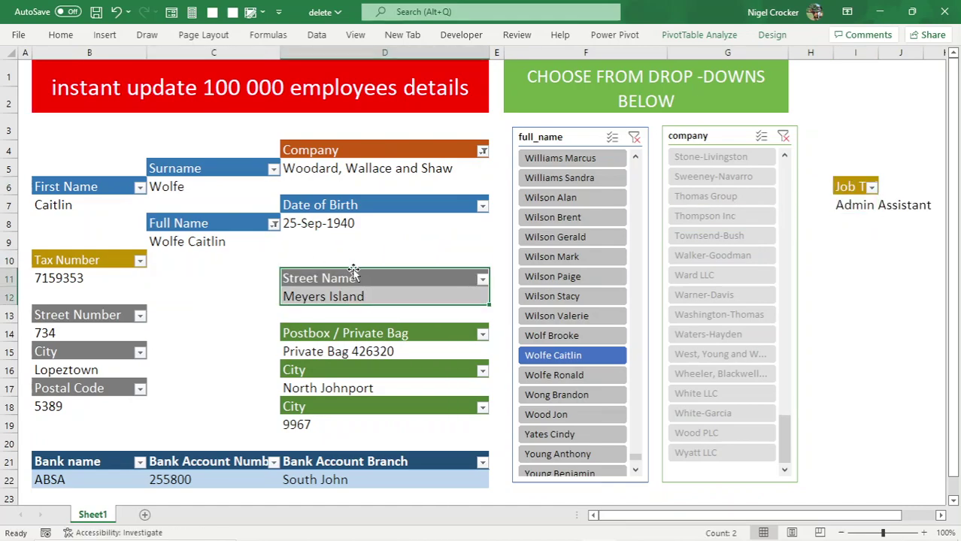
Show three more employees in turn, ending on a Head Chef's record
left_click(559, 239)
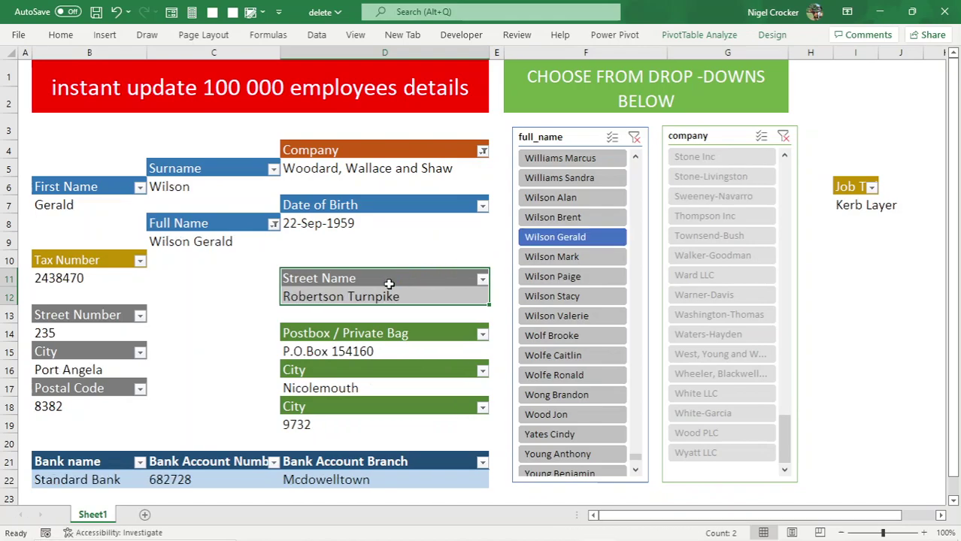
left_click(540, 300)
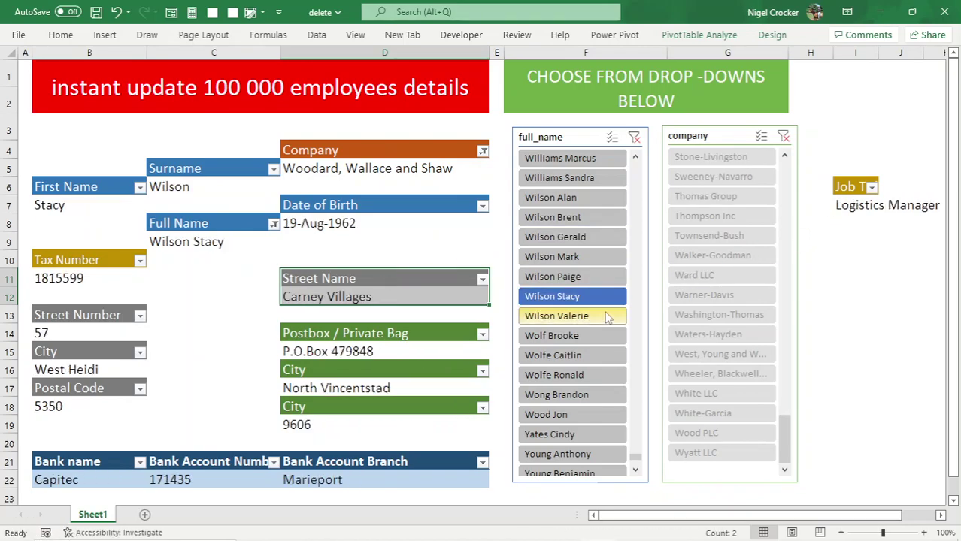
left_click(606, 316)
Move the Street Number, City and Postal Code fields to column I rows 11–16, dismissing a PivotTable warning
left_click_drag(93, 263, 79, 348)
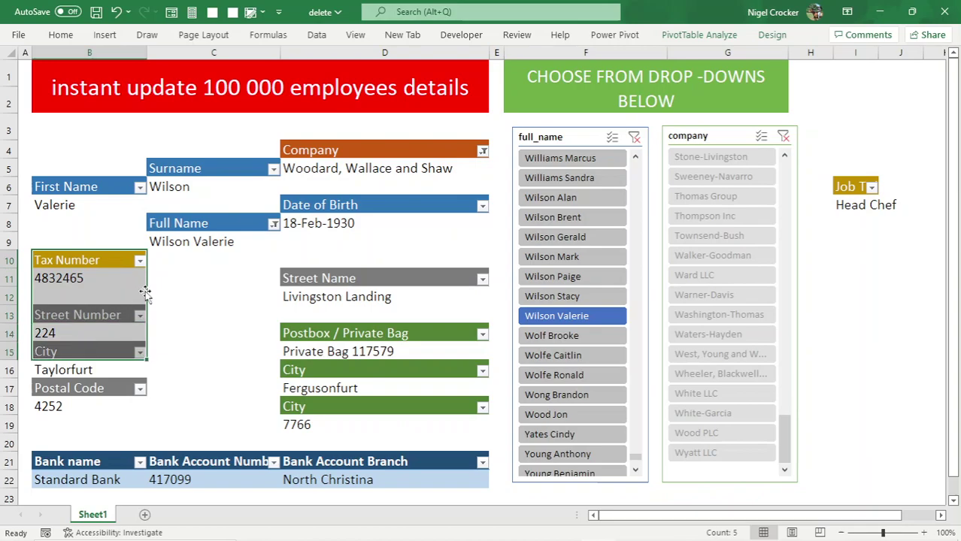
left_click_drag(145, 293, 859, 315)
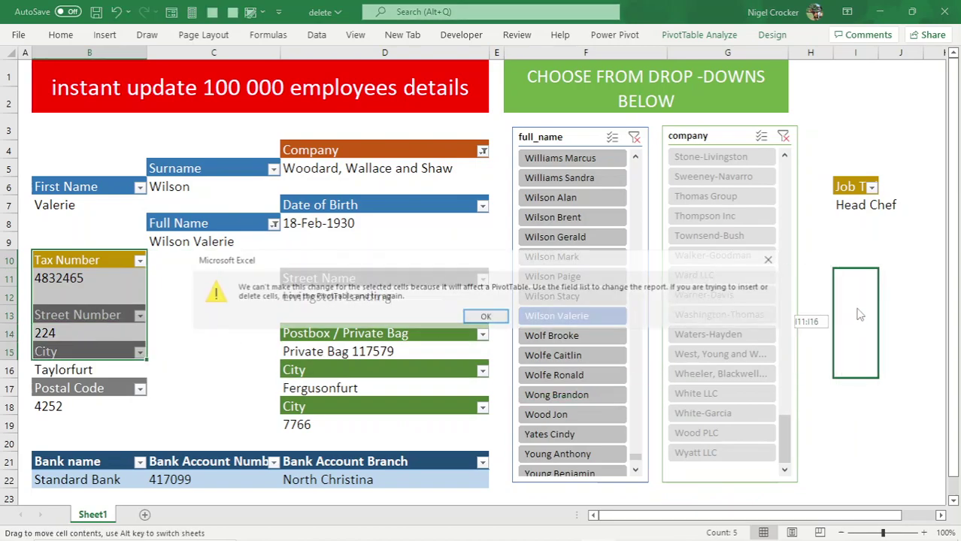
left_click(486, 316)
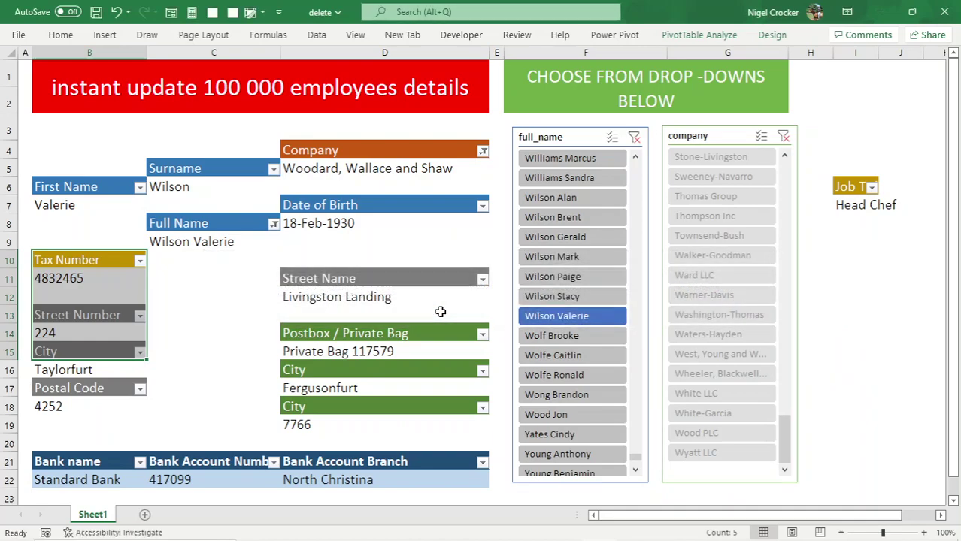
left_click_drag(75, 315, 73, 402)
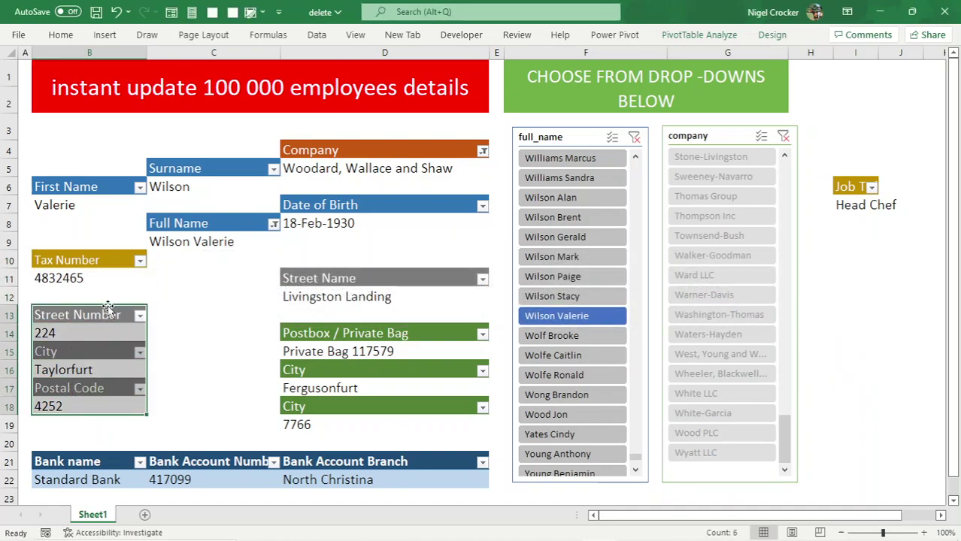
left_click_drag(109, 306, 874, 284)
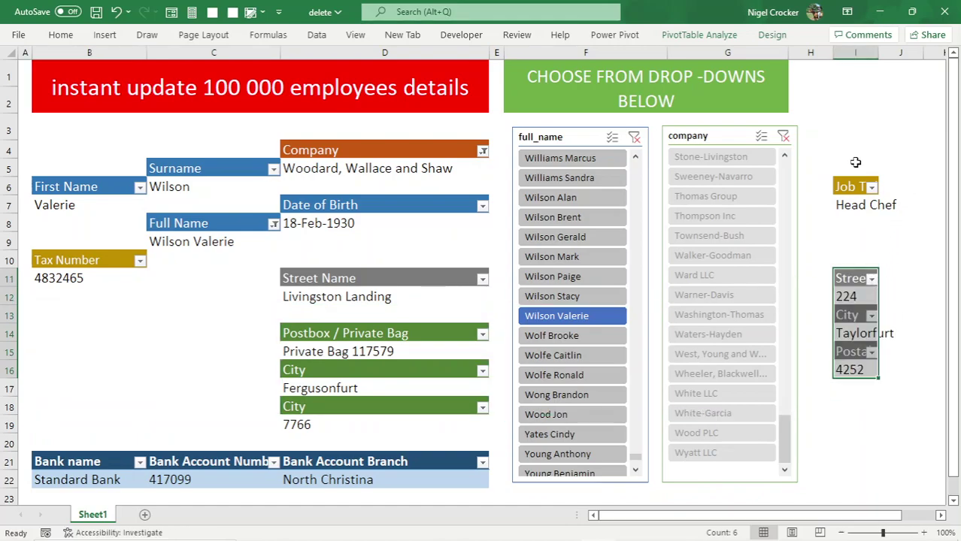
left_click(557, 199)
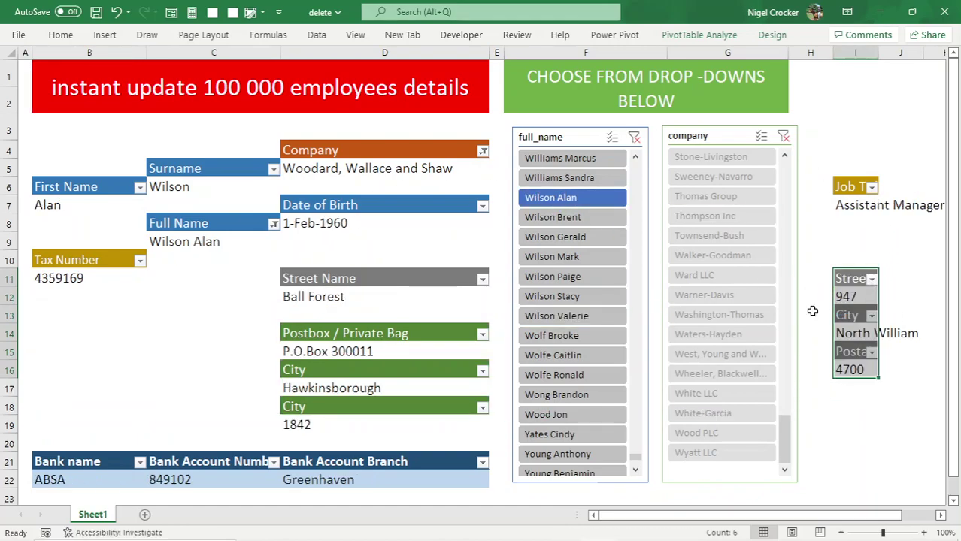
left_click(686, 315)
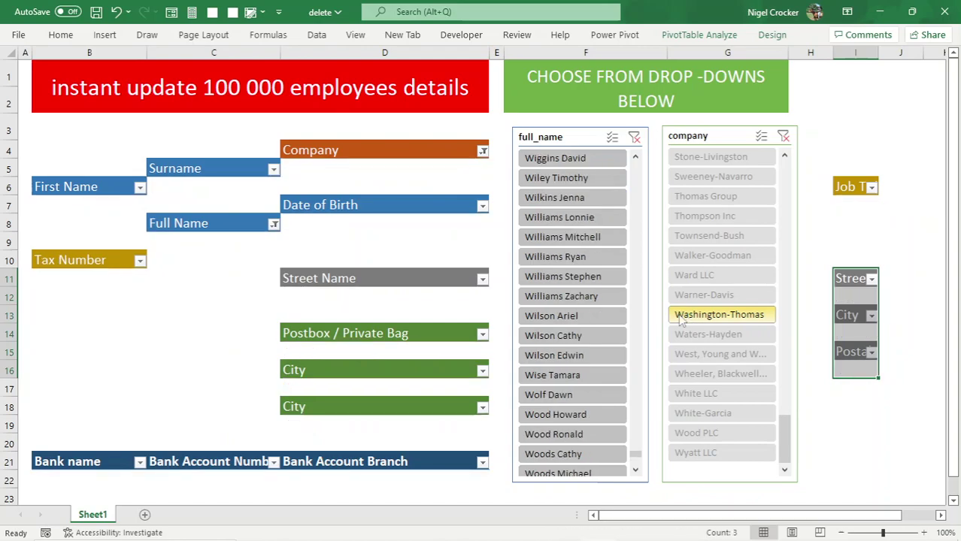
left_click(556, 257)
left_click(565, 218)
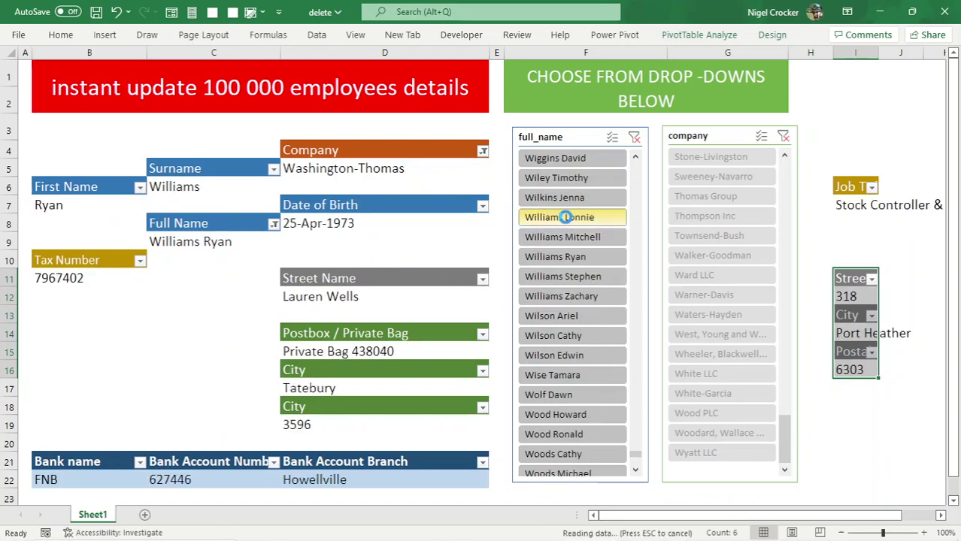
Show a Washington-Thomas Operator banking with Capitec at Elizabethland, then deselect by clicking C18
left_click(567, 186)
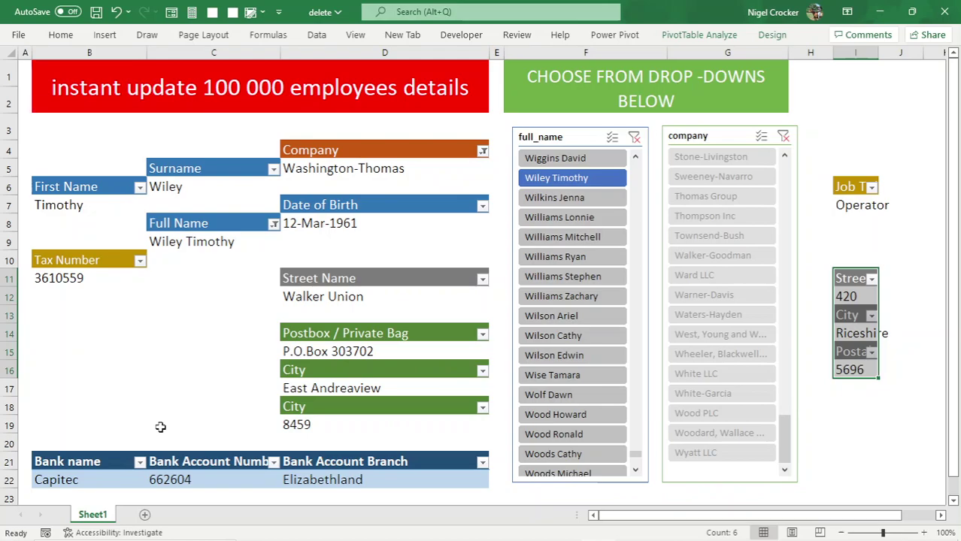
left_click(162, 411)
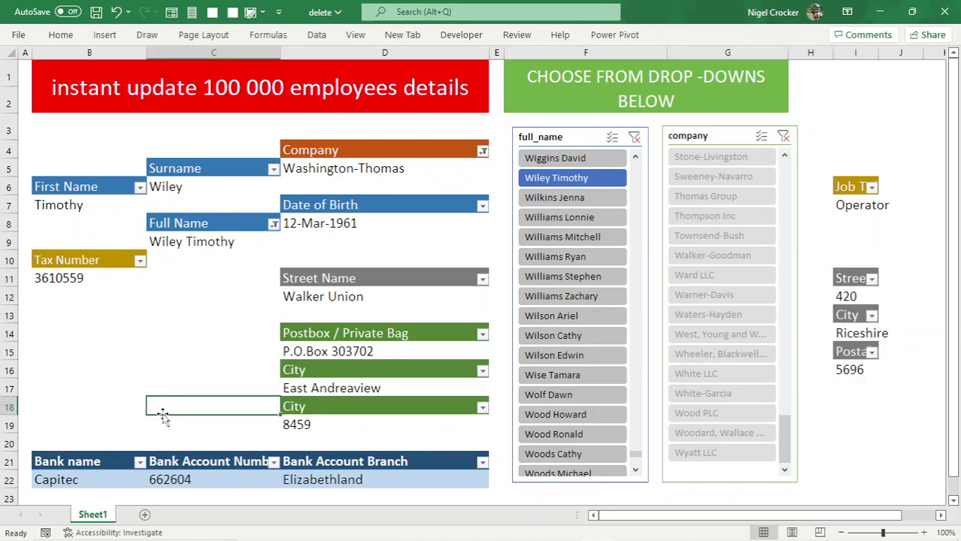